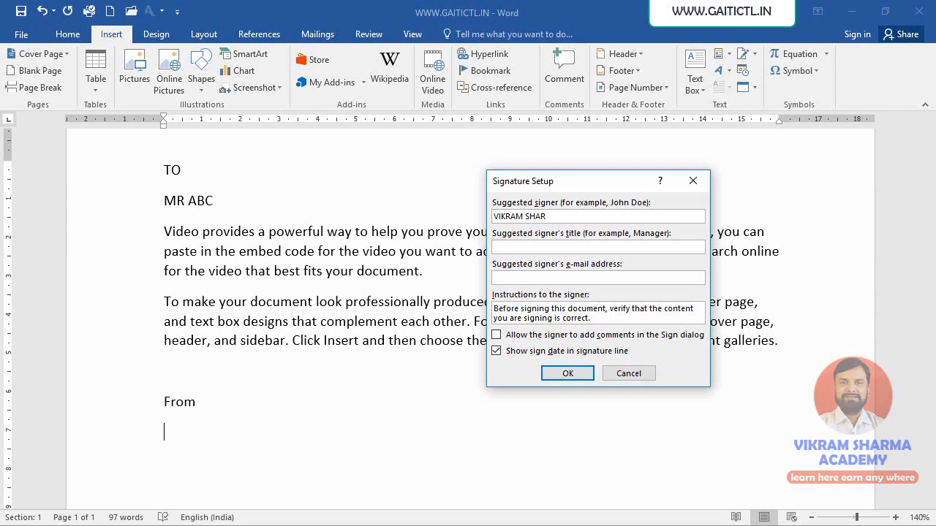
- Complete the suggested signer's full name, set the title to DIRECTOR, and insert the signature line below "From"
{"action": "type", "text": "MA"}
{"action": "left_click", "coordinate": [544, 252]}
{"action": "type", "text": "DIRECTOR"}
{"action": "left_click", "coordinate": [547, 280]}
{"action": "left_click", "coordinate": [561, 375]}
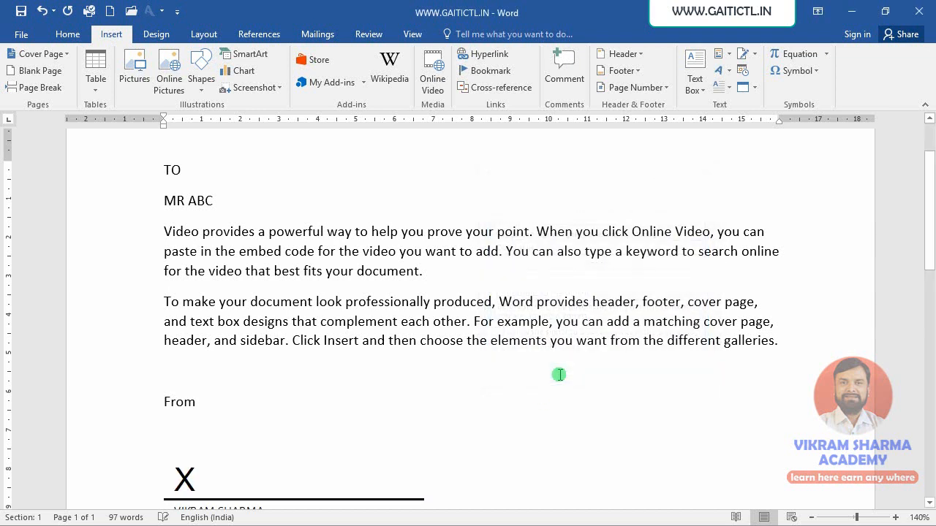
- Insert a second Microsoft Office signature line beside the first, with another signer's full name and the title MANAGER
{"action": "scroll", "coordinate": [574, 384], "scroll_direction": "down", "scroll_amount": 2}
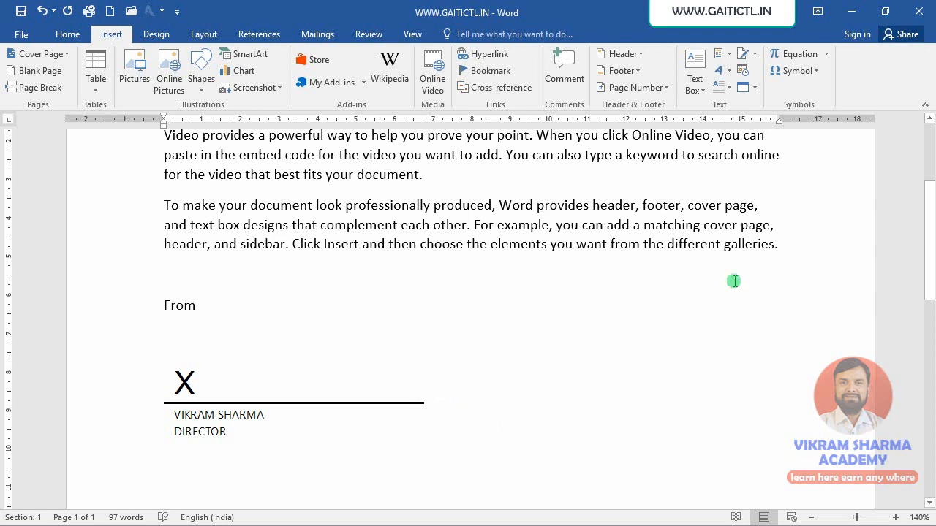
{"action": "left_click", "coordinate": [755, 54]}
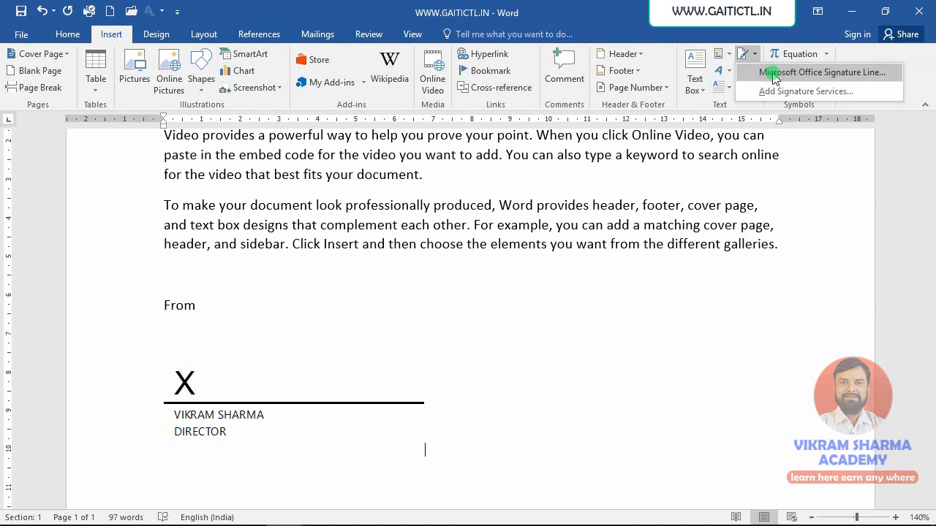
{"action": "left_click", "coordinate": [775, 73]}
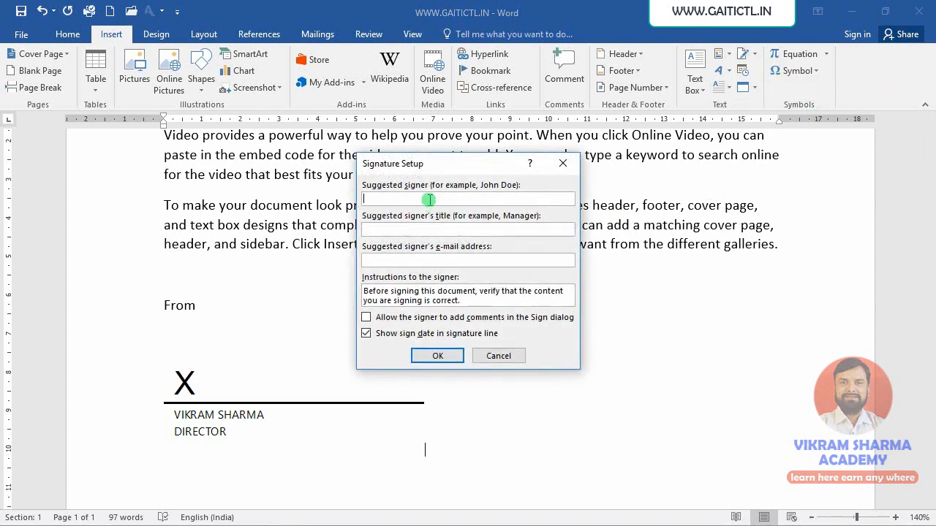
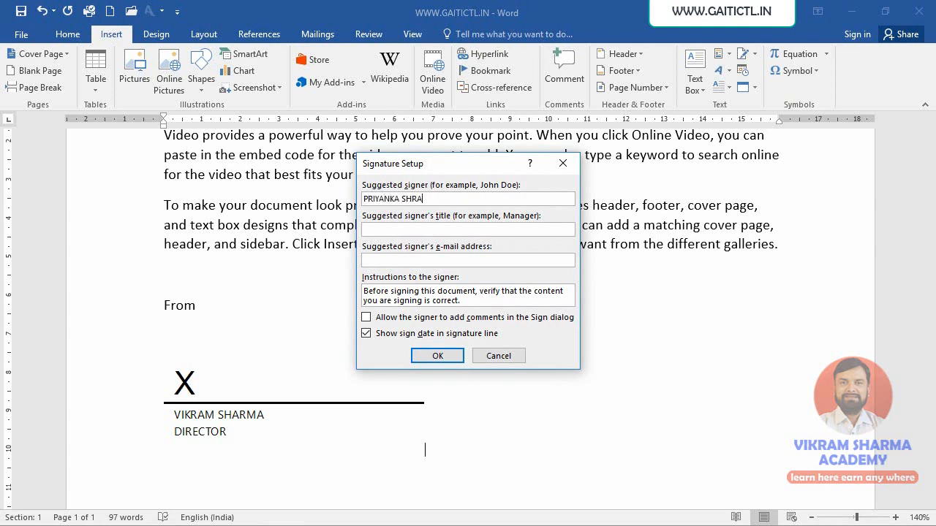
{"action": "left_click", "coordinate": [412, 230]}
{"action": "type", "text": "MANAGER"}
{"action": "left_click", "coordinate": [435, 354]}
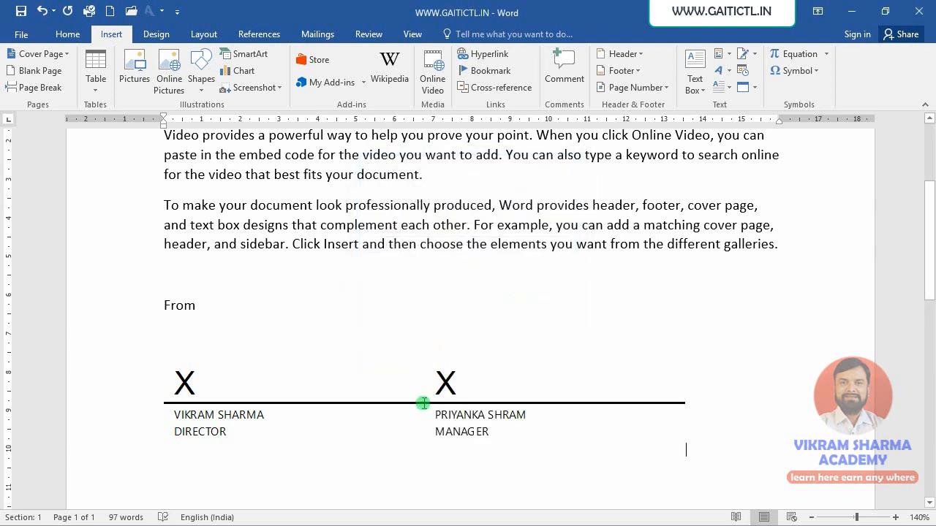
- Separate the two signature lines horizontally by inserting several spaces between them
{"action": "left_click", "coordinate": [433, 422]}
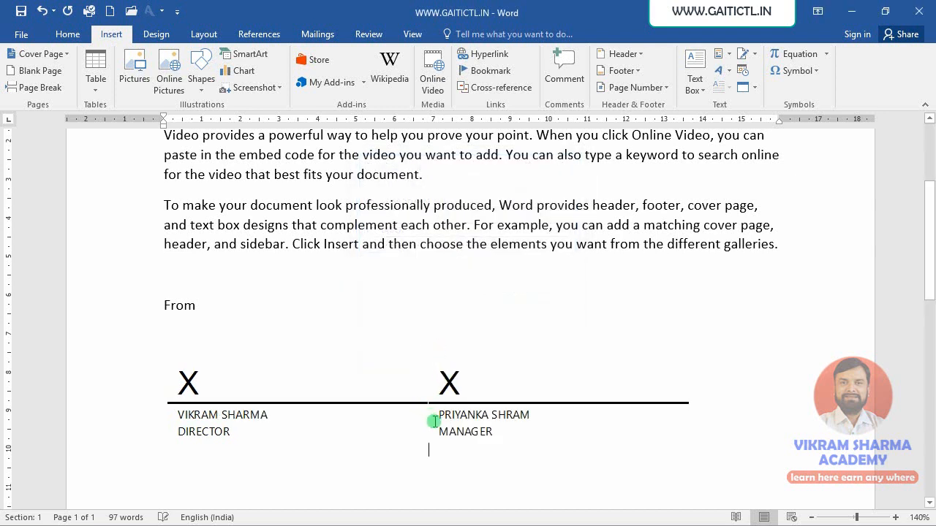
{"action": "key", "text": "space"}
{"action": "key", "text": "space"}
{"action": "key", "text": "space"}
{"action": "key", "text": "space"}
{"action": "key", "text": "space"}
{"action": "key", "text": "space"}
{"action": "key", "text": "space"}
{"action": "key", "text": "space"}
{"action": "key", "text": "space"}
{"action": "key", "text": "space"}
{"action": "key", "text": "space"}
{"action": "key", "text": "space"}
{"action": "key", "text": "space"}
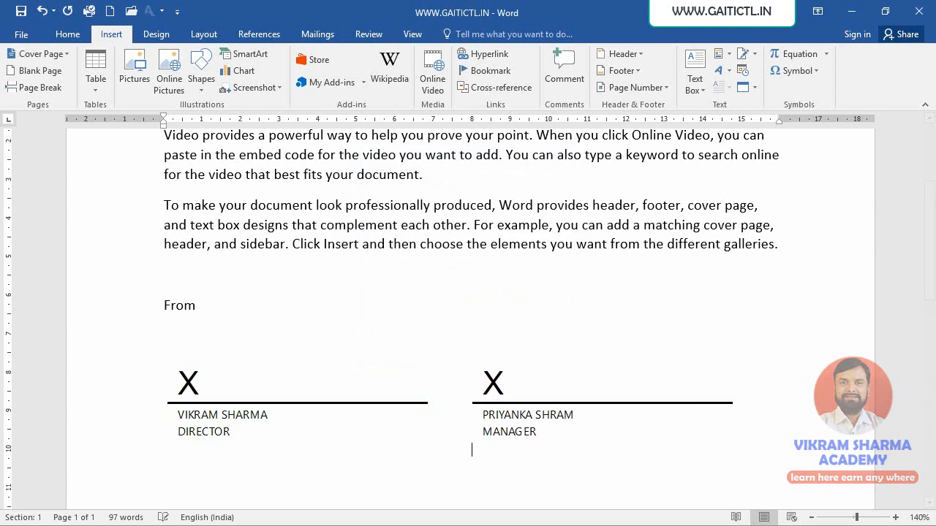
{"action": "key", "text": "space"}
{"action": "key", "text": "space"}
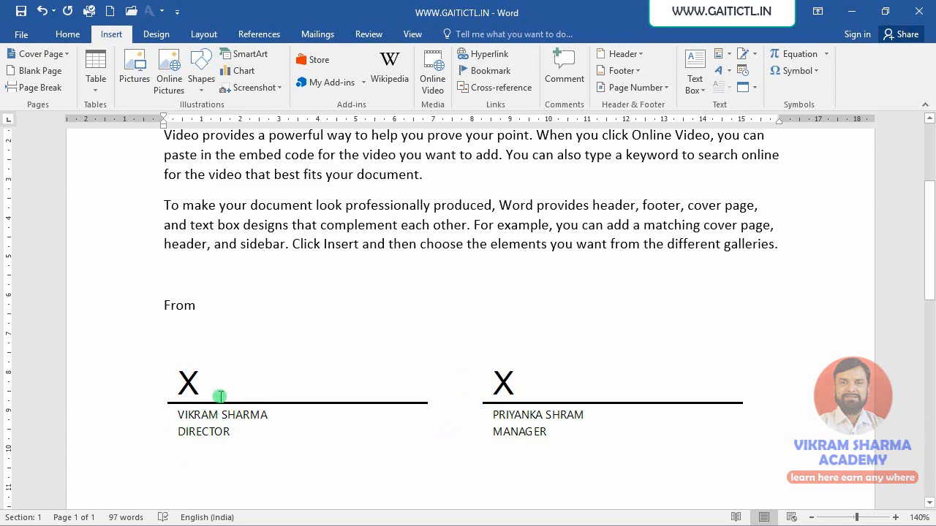
{"action": "scroll", "coordinate": [253, 478], "scroll_direction": "up", "scroll_amount": 3}
{"action": "scroll", "coordinate": [254, 479], "scroll_direction": "down", "scroll_amount": 3}
{"action": "scroll", "coordinate": [327, 334], "scroll_direction": "up", "scroll_amount": 1}
{"action": "scroll", "coordinate": [327, 335], "scroll_direction": "up", "scroll_amount": 2}
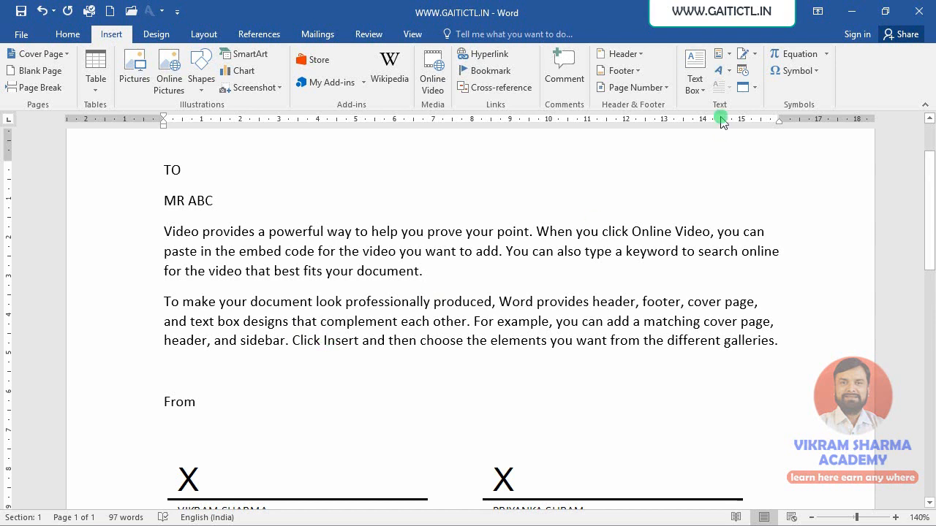
{"action": "left_click", "coordinate": [729, 54]}
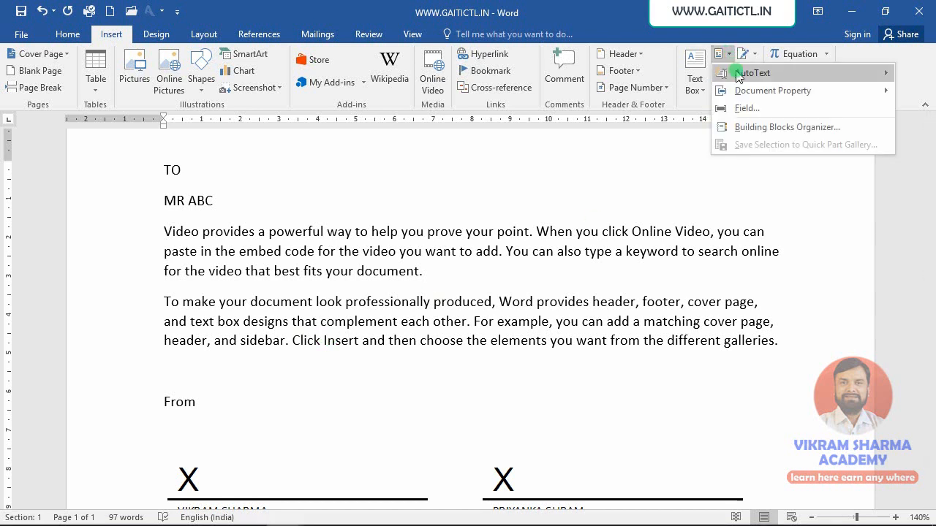
{"action": "left_click", "coordinate": [274, 363]}
- Add two new paragraphs after the second signature line
{"action": "scroll", "coordinate": [274, 364], "scroll_direction": "down", "scroll_amount": 8}
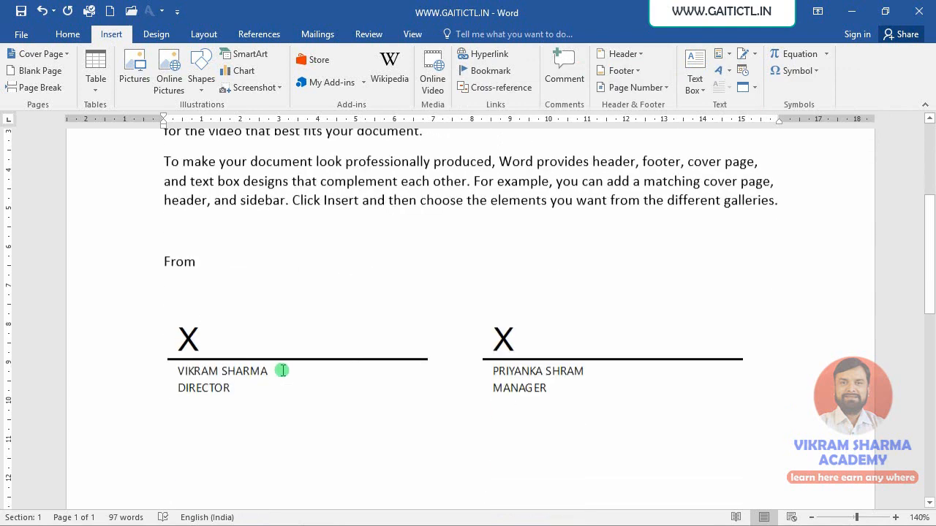
{"action": "left_click", "coordinate": [621, 220]}
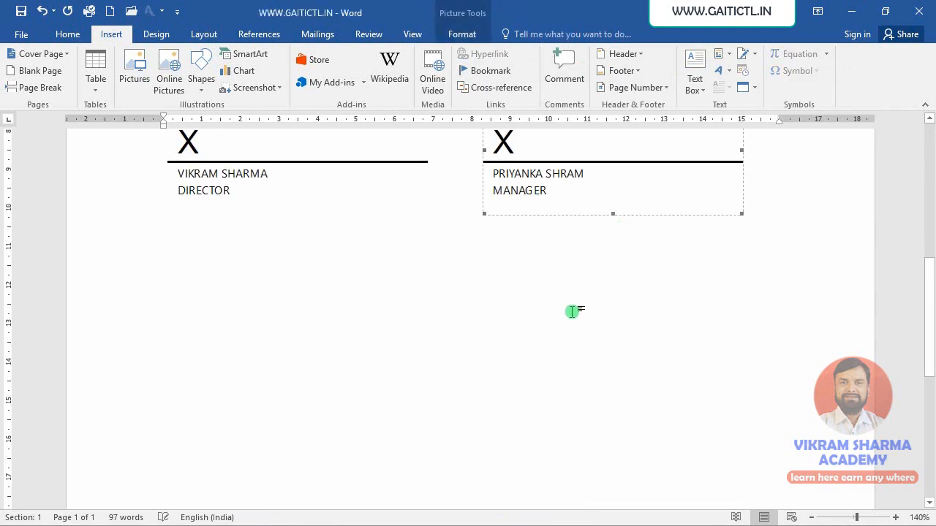
{"action": "left_click", "coordinate": [773, 222]}
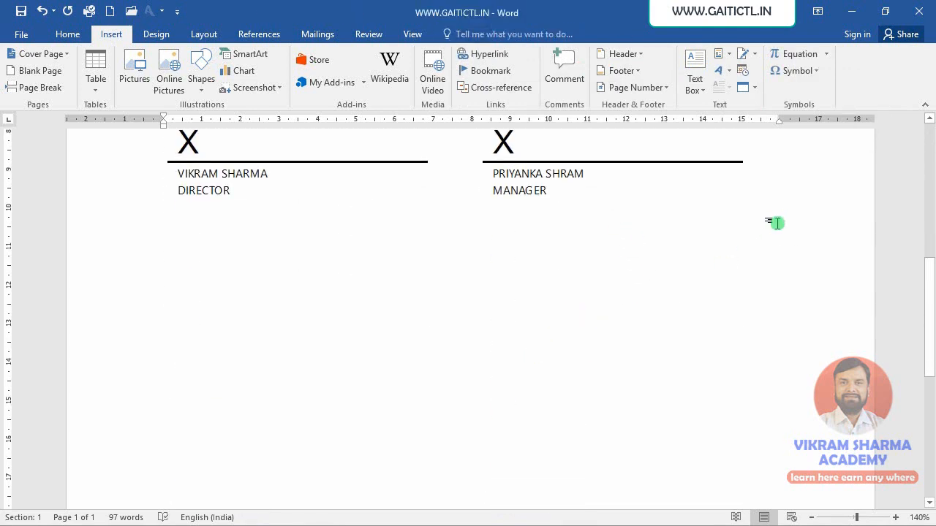
{"action": "key", "text": "Return"}
{"action": "key", "text": "Return"}
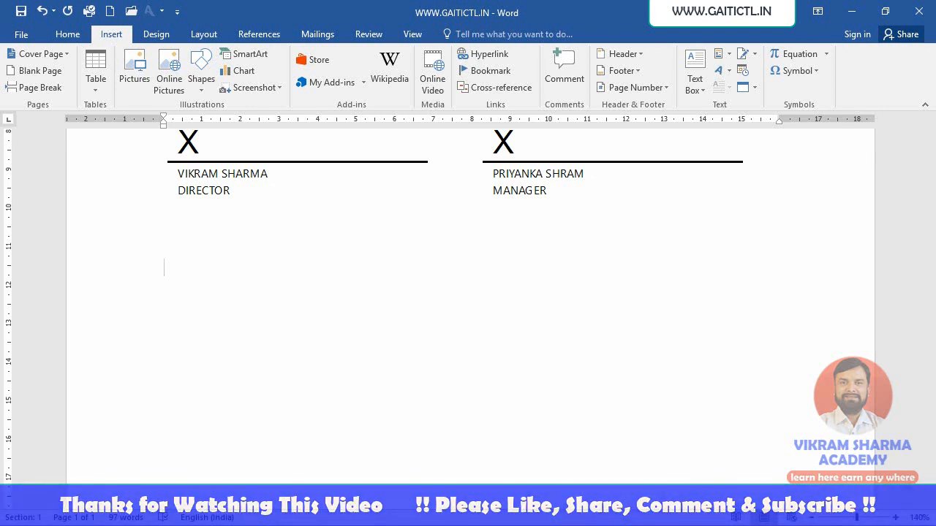
- Insert the saved GAIT ICTL COMPUTER AutoText entry in the new paragraph by starting its first word, GAIT
{"action": "type", "text": "A"}
{"action": "key", "text": "BackSpace"}
{"action": "type", "text": "GAIT"}
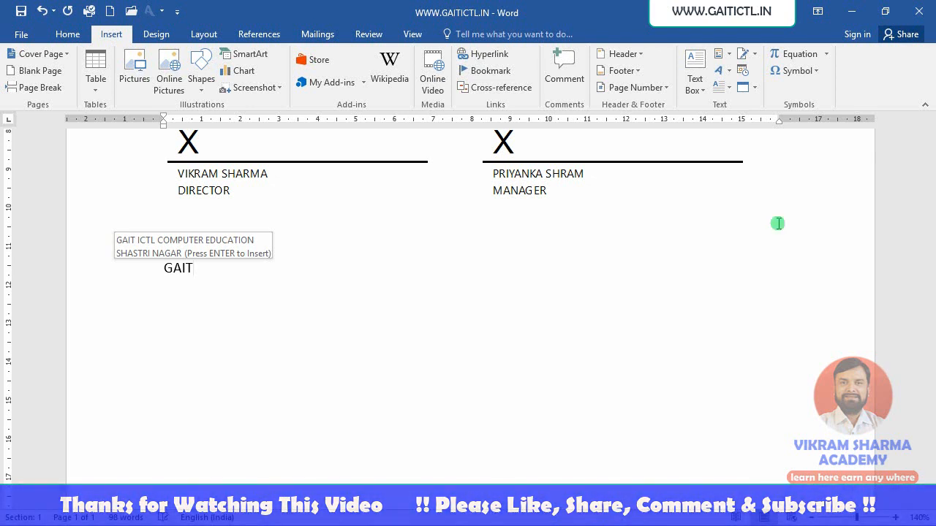
{"action": "key", "text": "Return"}
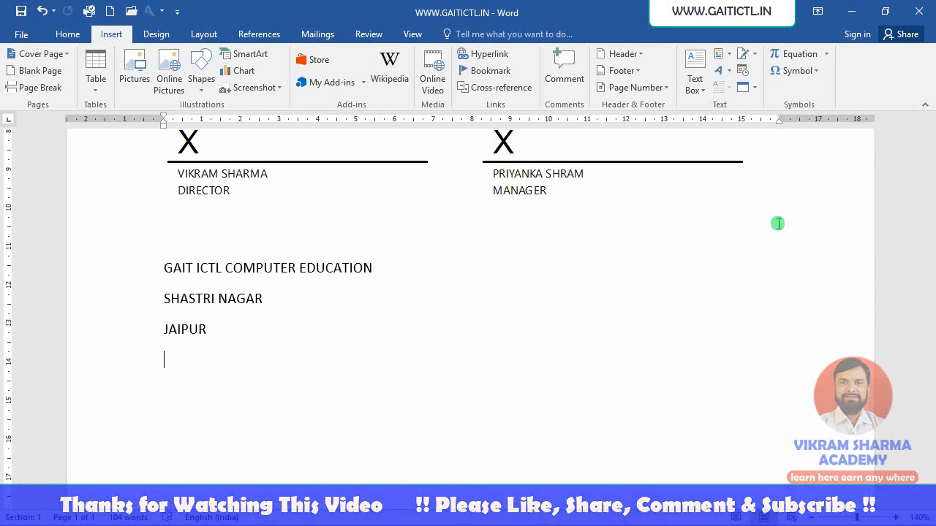
- Write "GAIT JAIPUR" on the line below the inserted entry, ignoring the AutoText suggestion, and start a new line
{"action": "type", "text": "GAIT"}
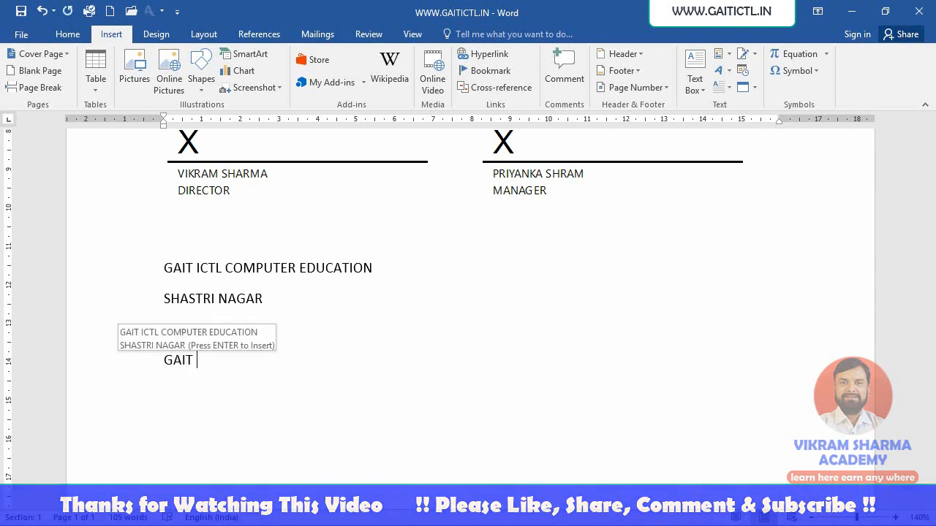
{"action": "type", "text": " JAIPUR"}
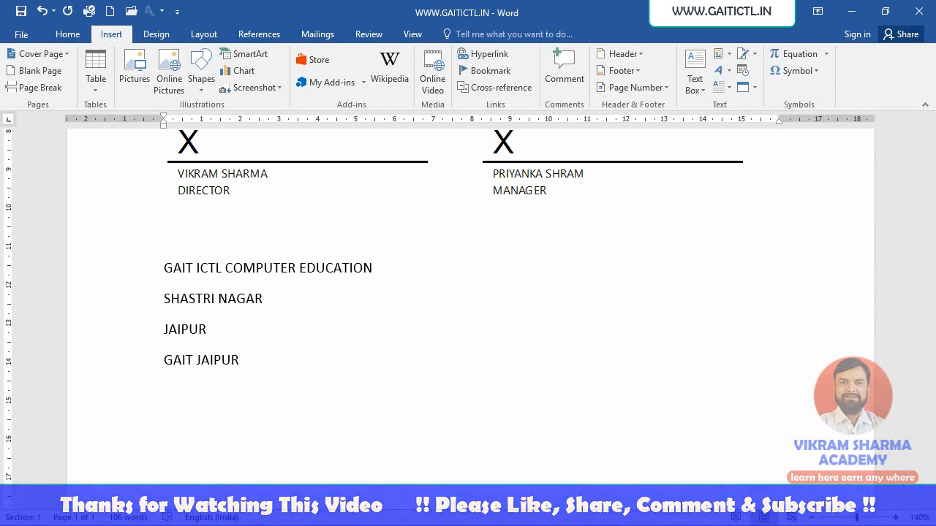
{"action": "key", "text": "Return"}
- Write the academy's name followed by ", JAIPUR, RAJASTHAN." below "GAIT JAIPUR" and start a new line
{"action": "type", "text": "VIK"}
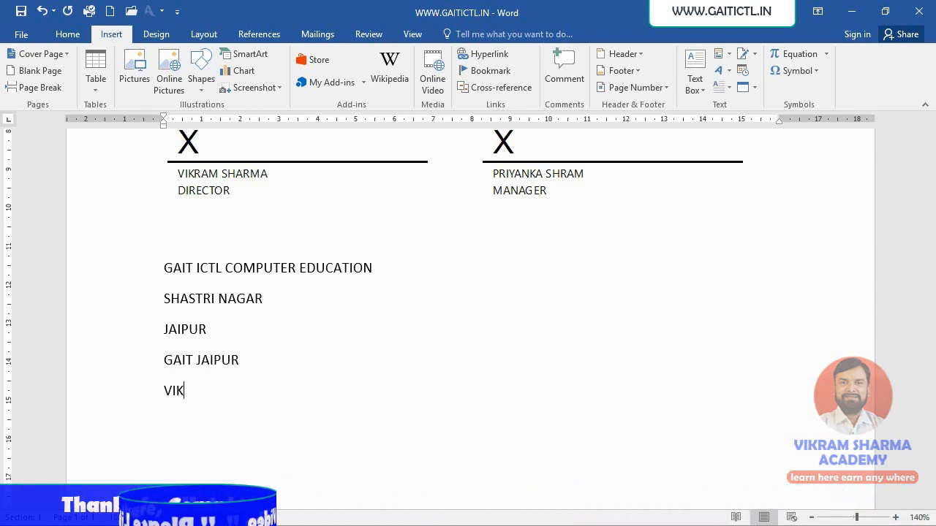
{"action": "type", "text": "RAM SH"}
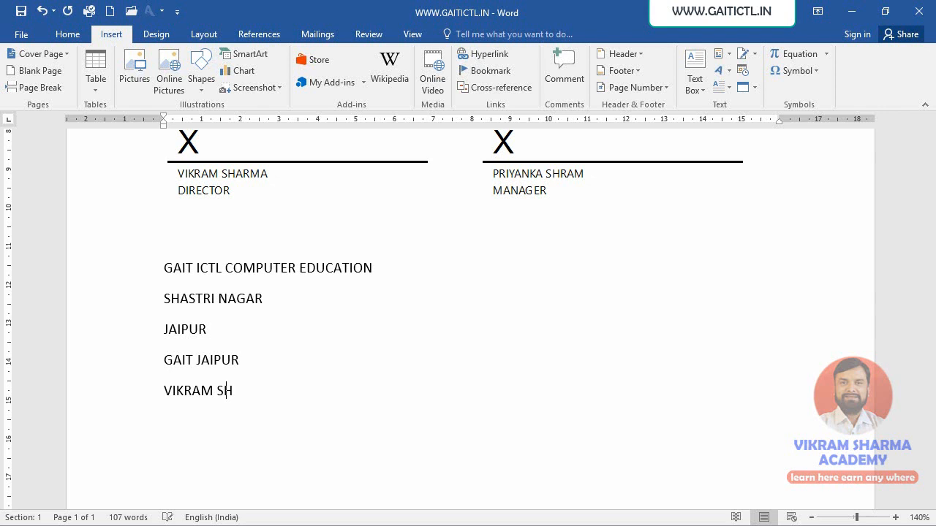
{"action": "type", "text": "ARMA ACADEMY"}
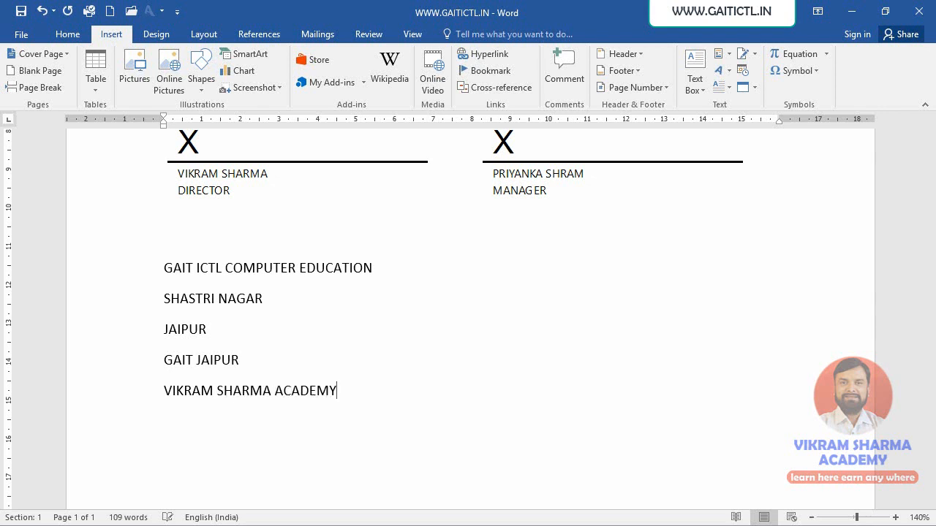
{"action": "type", "text": ", JAIPUR, RAJASTHA"}
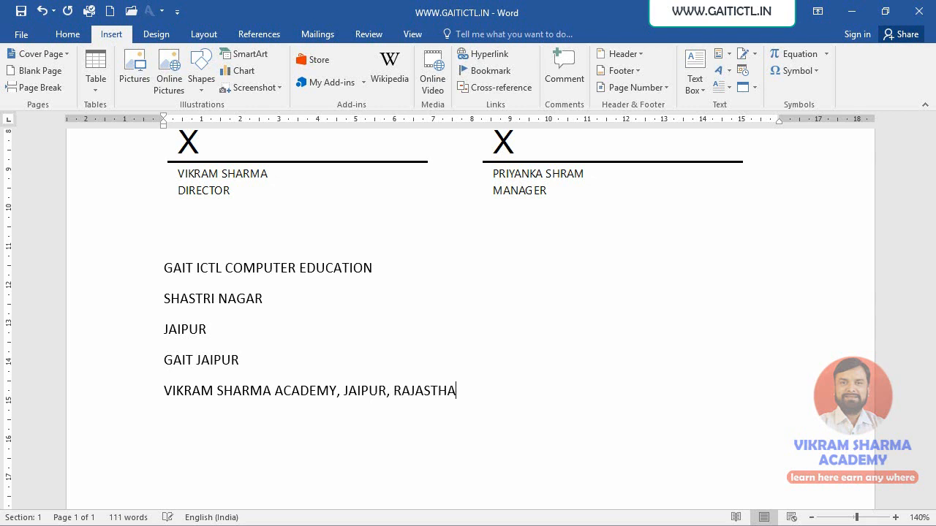
{"action": "type", "text": "N."}
{"action": "key", "text": "Return"}
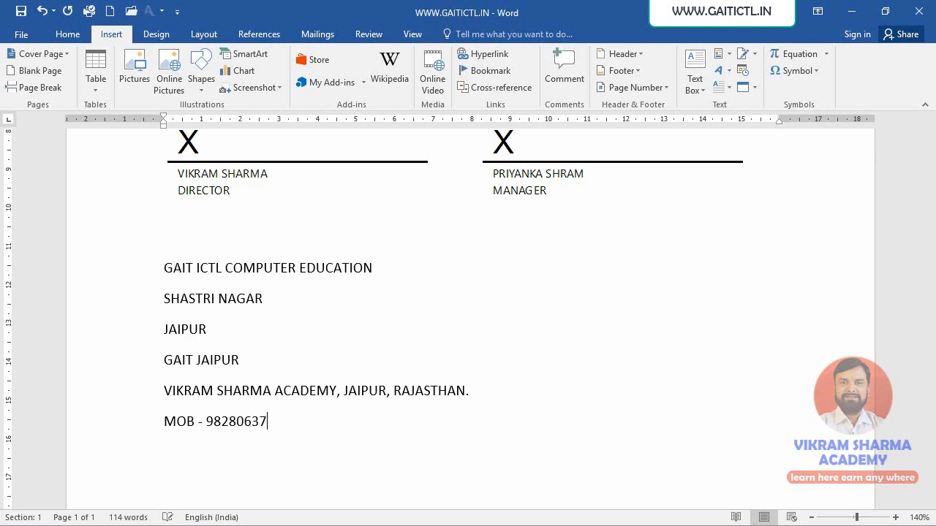
- Write a contact line with "MOB –" and the mobile number, then "| EMAIL –" and the academy's e-mail address
{"action": "type", "text": "|"}
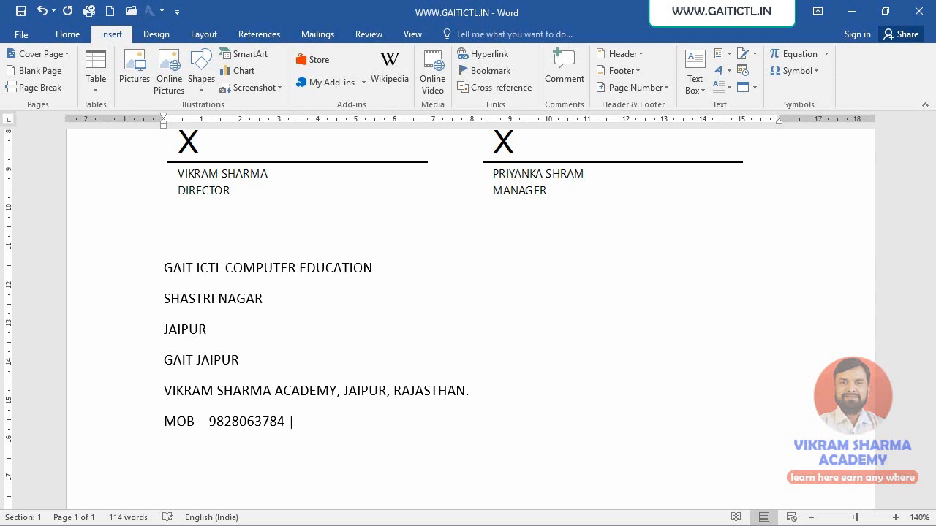
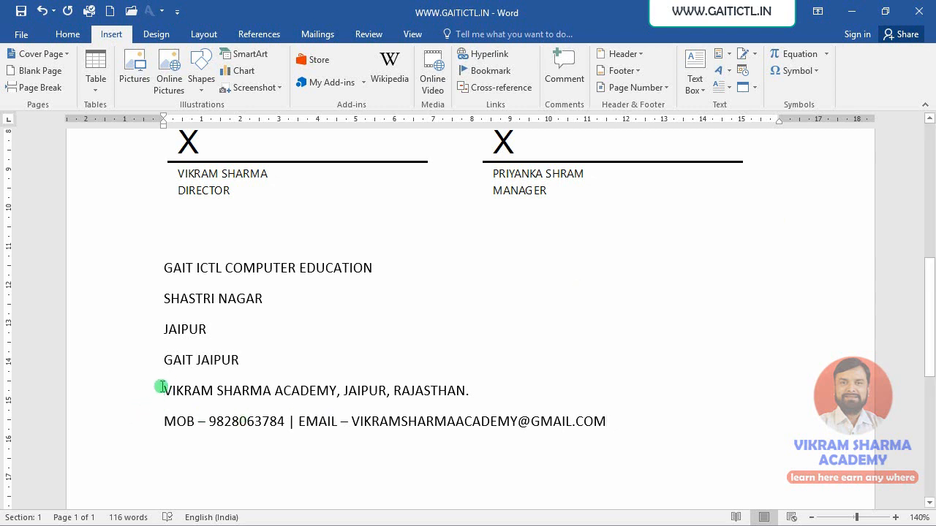
- Save the academy name line and the contact line to the AutoText gallery, keeping the suggested name, General category and "Insert content only"
{"action": "left_click_drag", "start_coordinate": [162, 387], "coordinate": [617, 432]}
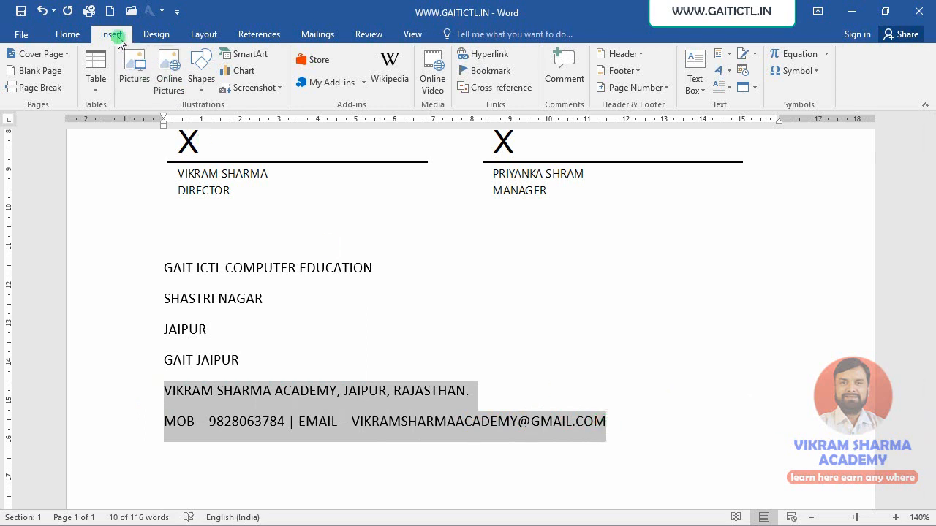
{"action": "left_click", "coordinate": [730, 55]}
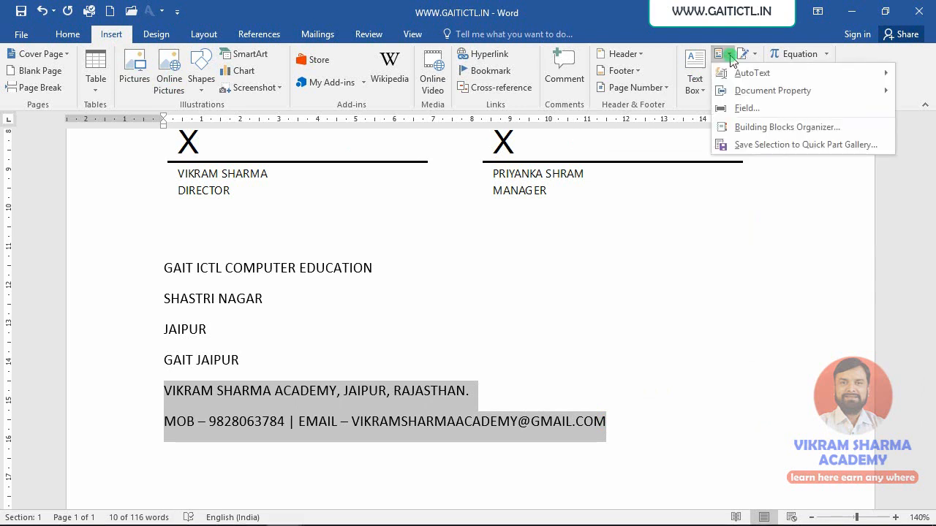
{"action": "mouse_move", "coordinate": [767, 80]}
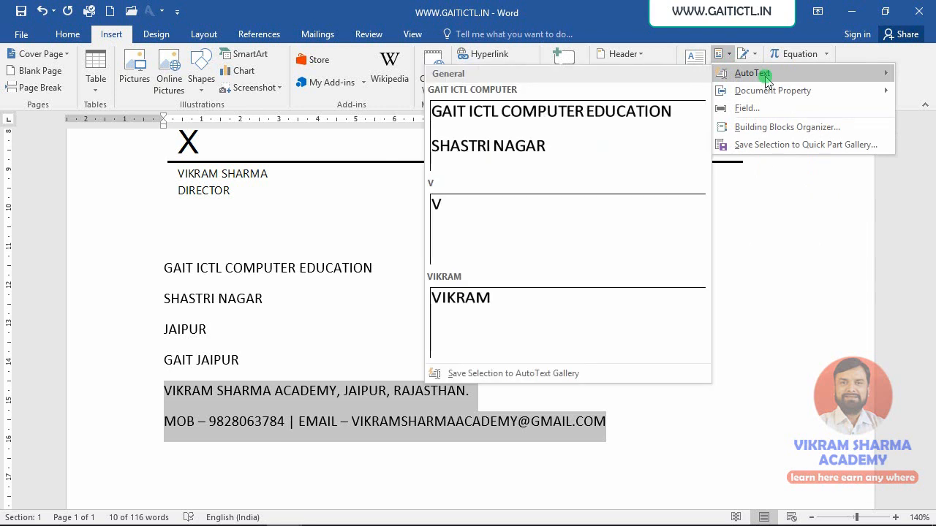
{"action": "left_click", "coordinate": [469, 374]}
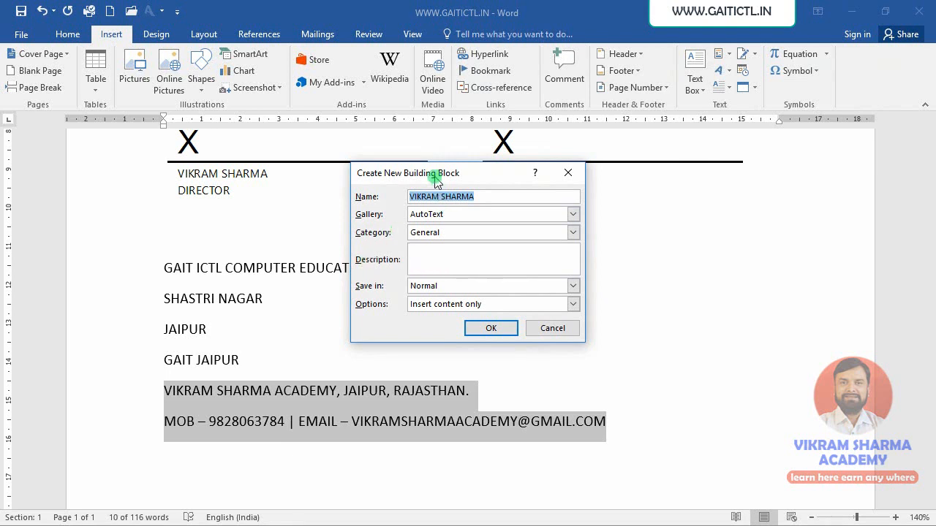
{"action": "left_click_drag", "start_coordinate": [443, 175], "coordinate": [599, 194]}
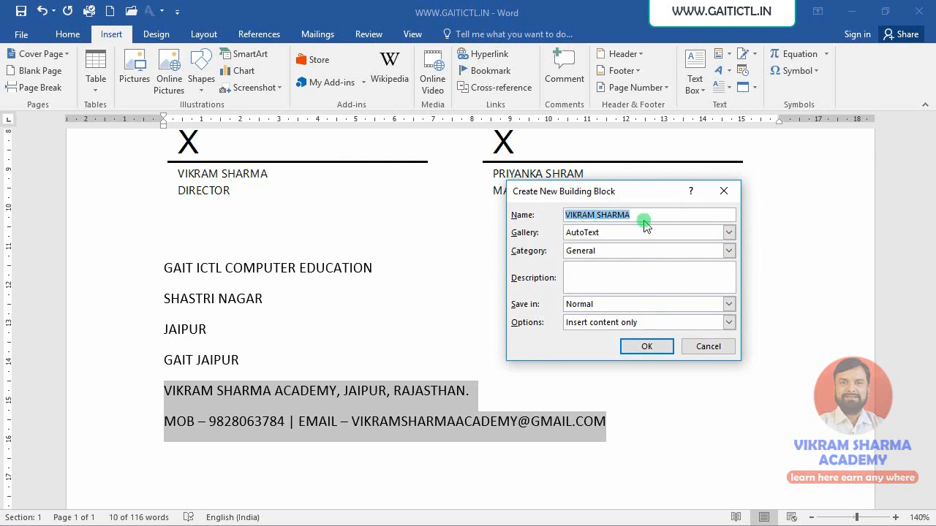
{"action": "left_click", "coordinate": [648, 347]}
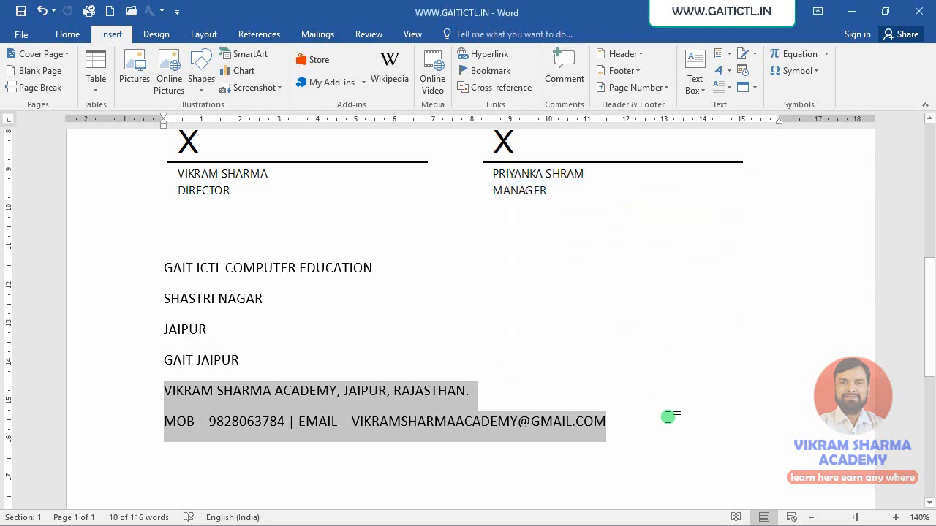
- Create a new blank document and insert the saved AutoText entry containing the academy's name and contact line
{"action": "scroll", "coordinate": [668, 417], "scroll_direction": "down", "scroll_amount": 5}
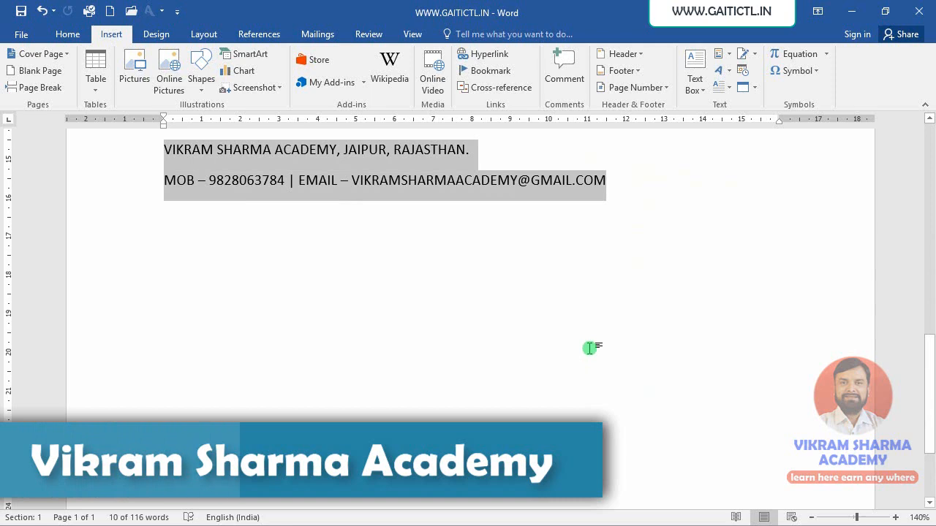
{"action": "key", "text": "ctrl+n"}
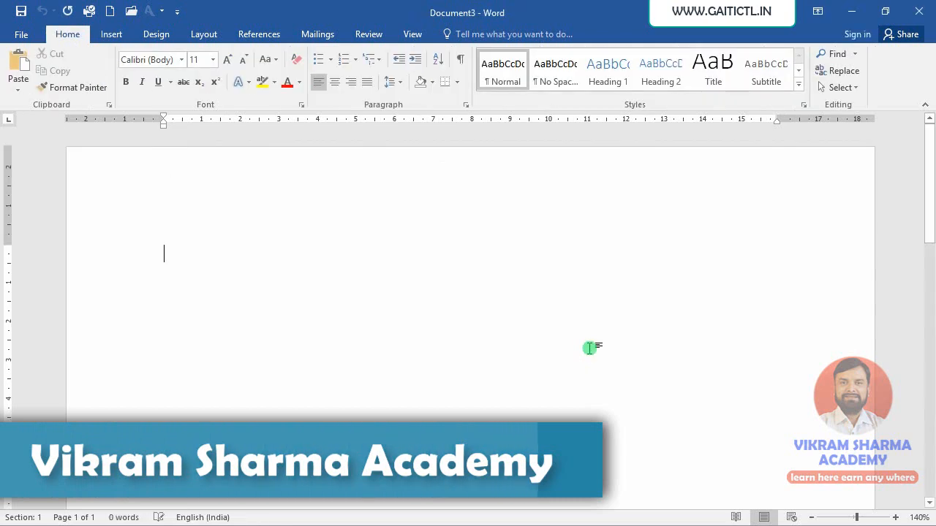
{"action": "left_click", "coordinate": [110, 35]}
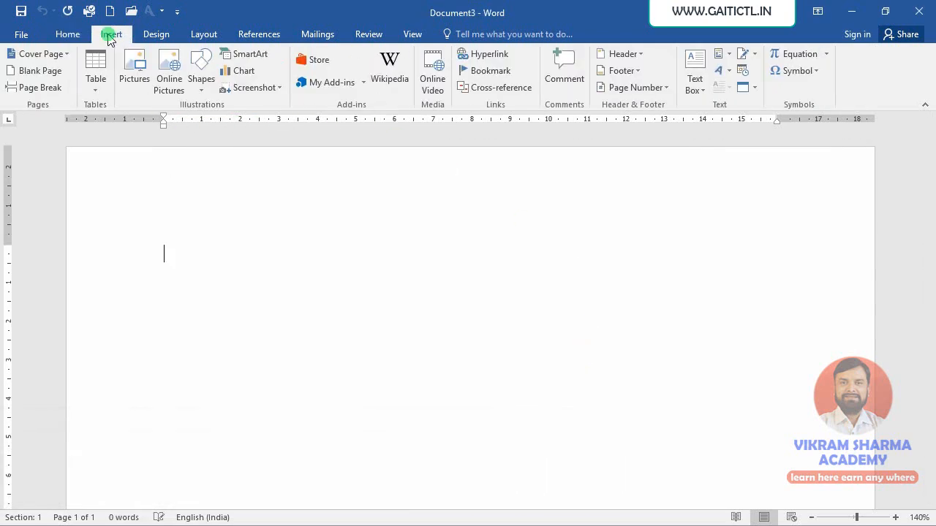
{"action": "left_click", "coordinate": [730, 55]}
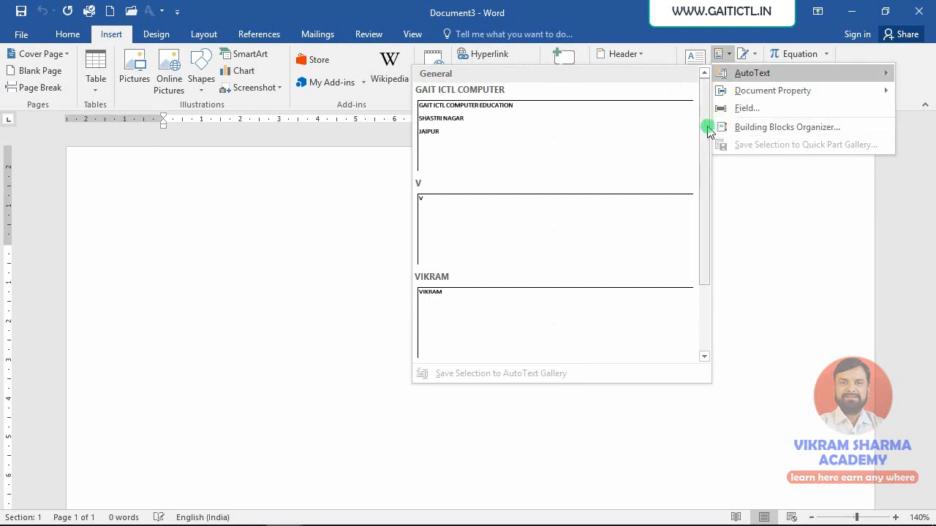
{"action": "left_click_drag", "start_coordinate": [703, 122], "coordinate": [702, 178]}
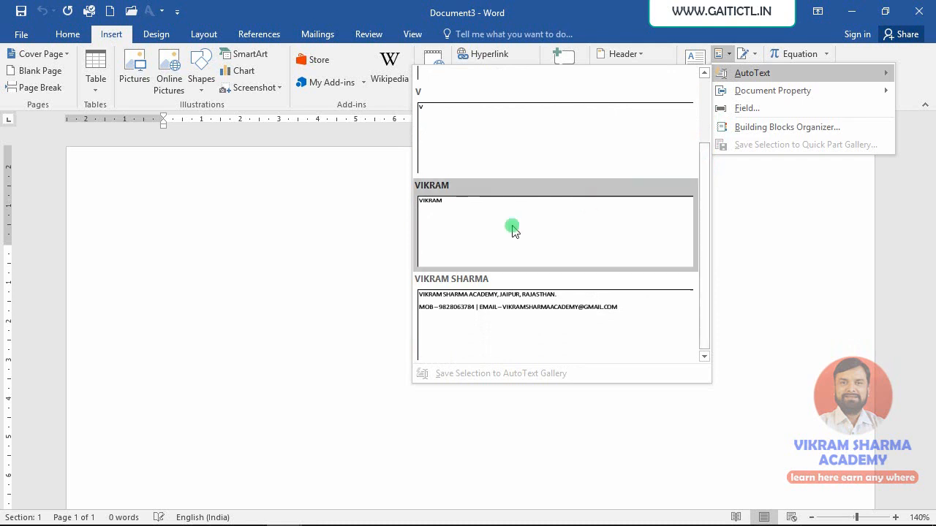
{"action": "left_click", "coordinate": [474, 316]}
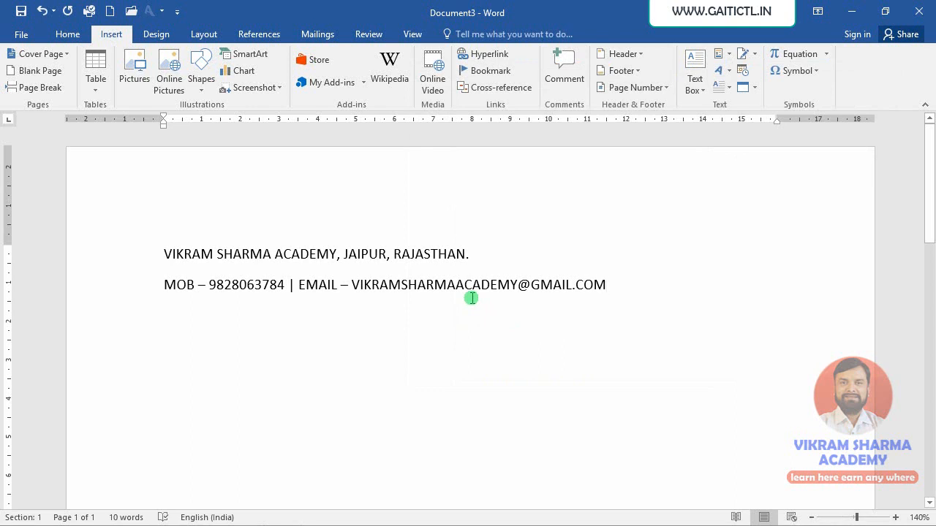
- Write the first word of the academy's name below a blank line, accept the AutoText suggestion, and undo that insertion
{"action": "key", "text": "Return"}
{"action": "key", "text": "Return"}
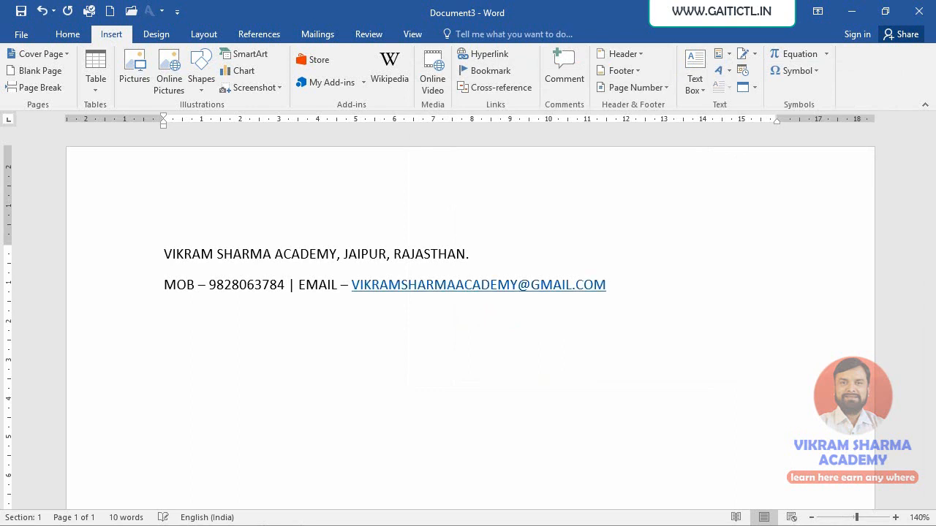
{"action": "type", "text": "VIKRAM"}
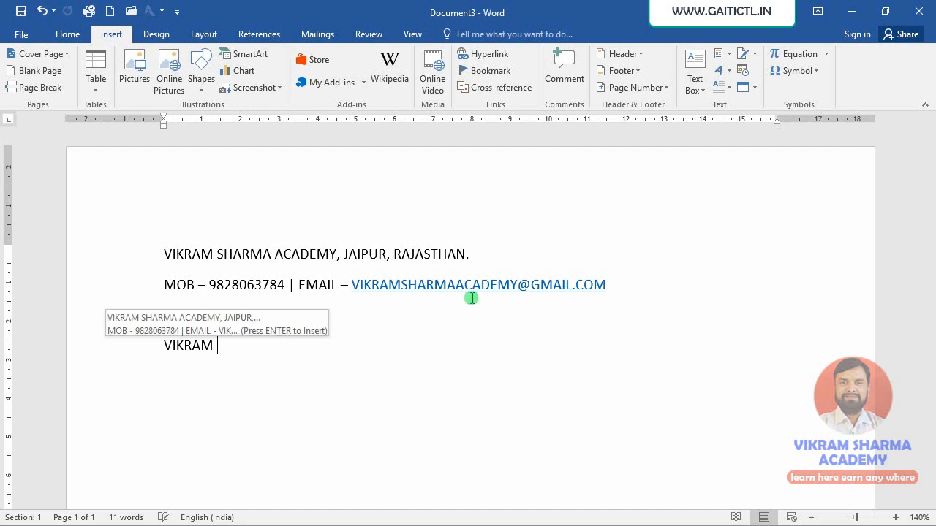
{"action": "key", "text": "Return"}
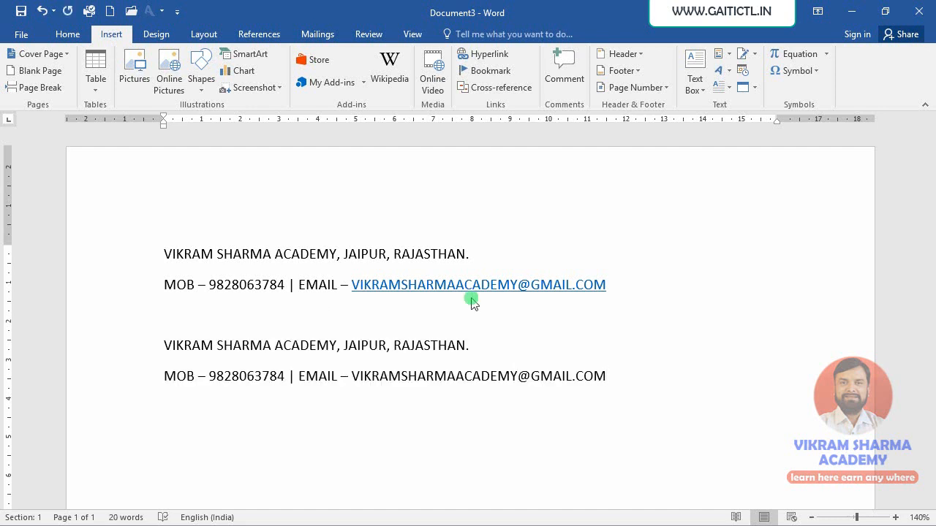
{"action": "key", "text": "ctrl+z"}
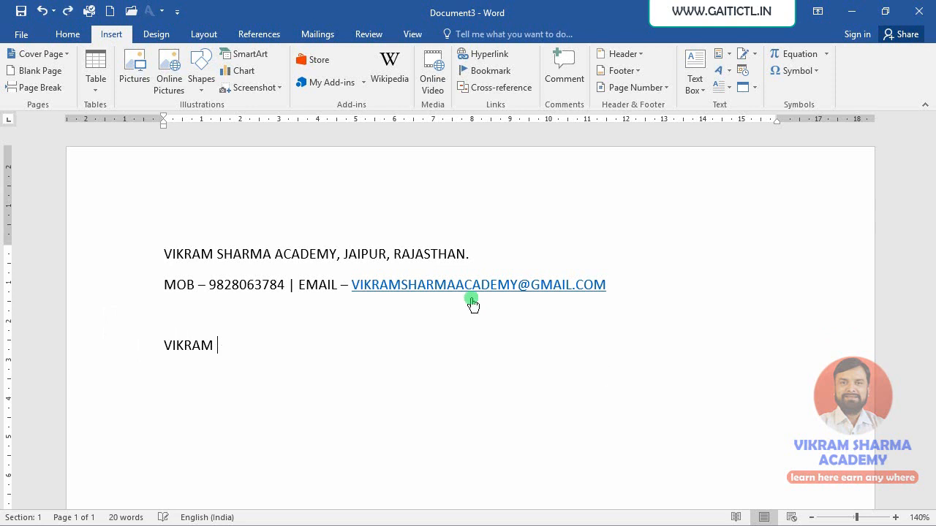